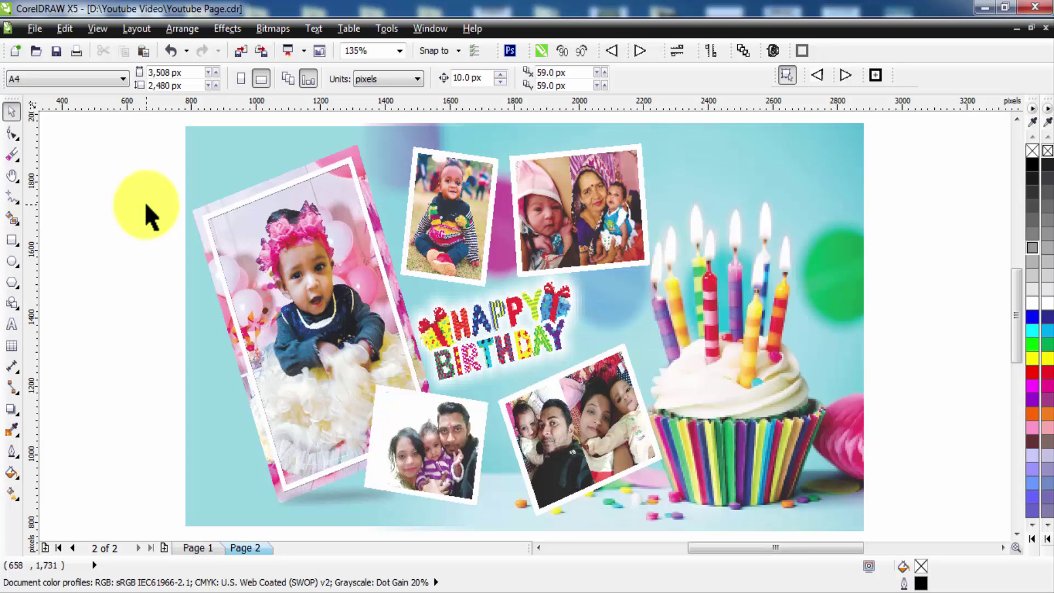
- Set the document's measurement units to inches
{"action": "key", "text": "h"}
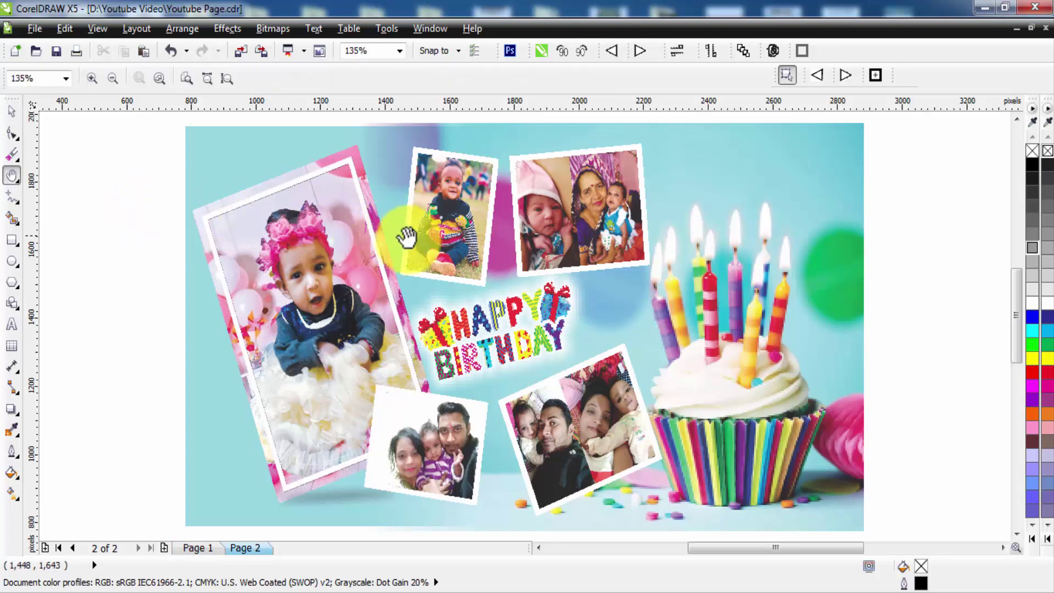
{"action": "left_click", "coordinate": [436, 268]}
{"action": "right_click", "coordinate": [436, 268]}
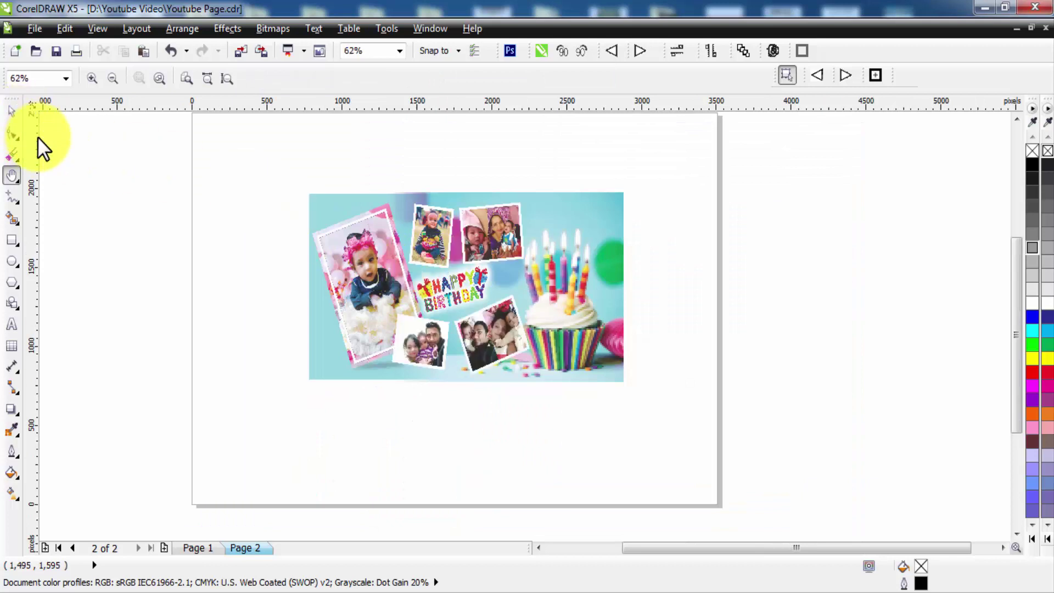
{"action": "left_click", "coordinate": [11, 112]}
{"action": "left_click_drag", "start_coordinate": [160, 148], "coordinate": [824, 471]}
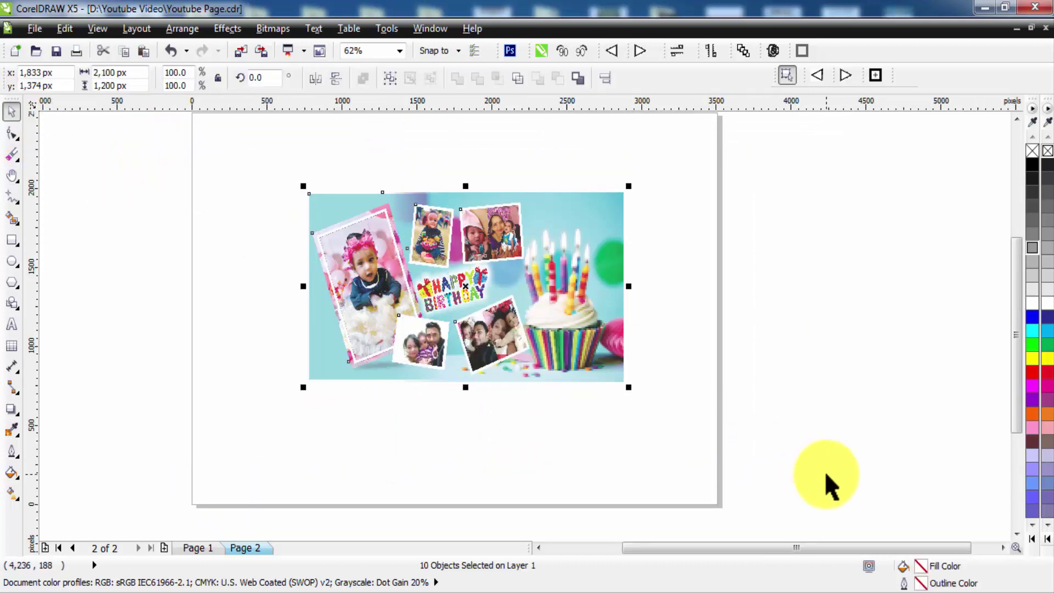
{"action": "left_click", "coordinate": [800, 371]}
{"action": "left_click", "coordinate": [379, 79]}
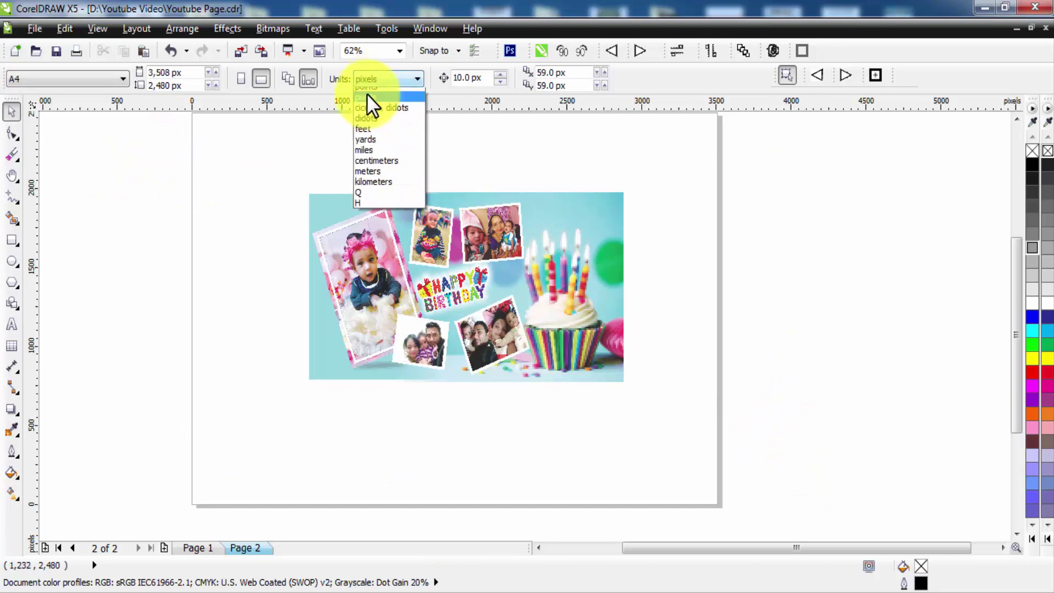
{"action": "left_click", "coordinate": [363, 95]}
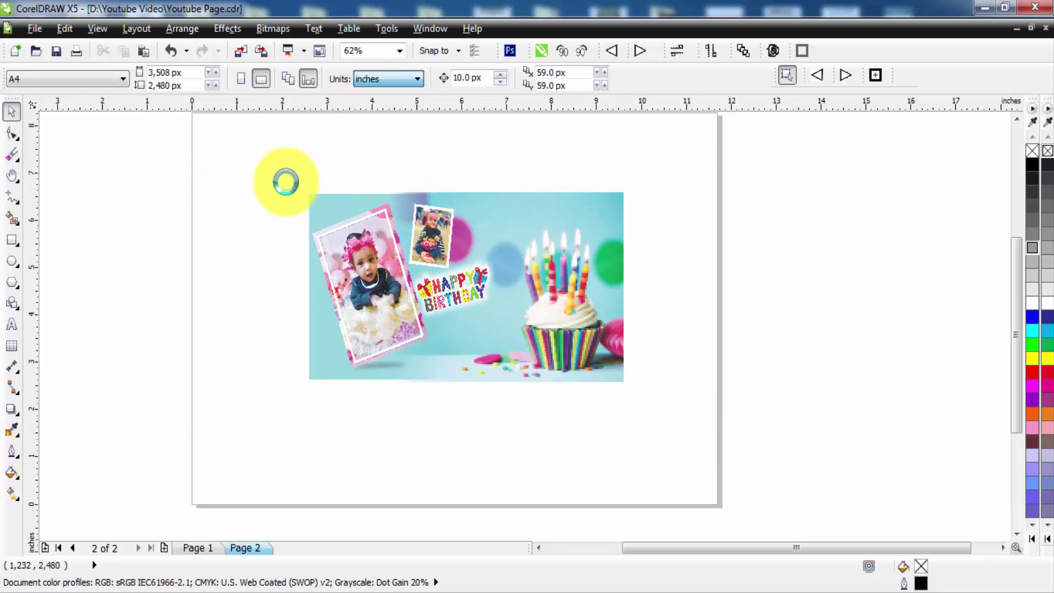
- Select all objects of the birthday banner and prepare an export to the Desktop under the file name 7x4
{"action": "left_click_drag", "start_coordinate": [238, 146], "coordinate": [755, 439]}
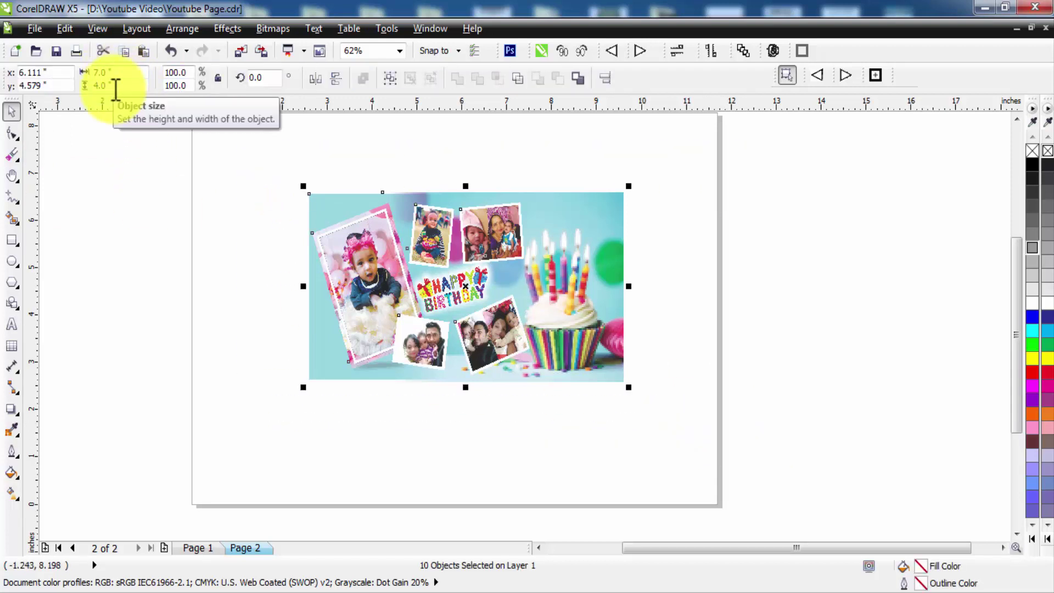
{"action": "left_click", "coordinate": [114, 173]}
{"action": "left_click_drag", "start_coordinate": [206, 156], "coordinate": [766, 511]}
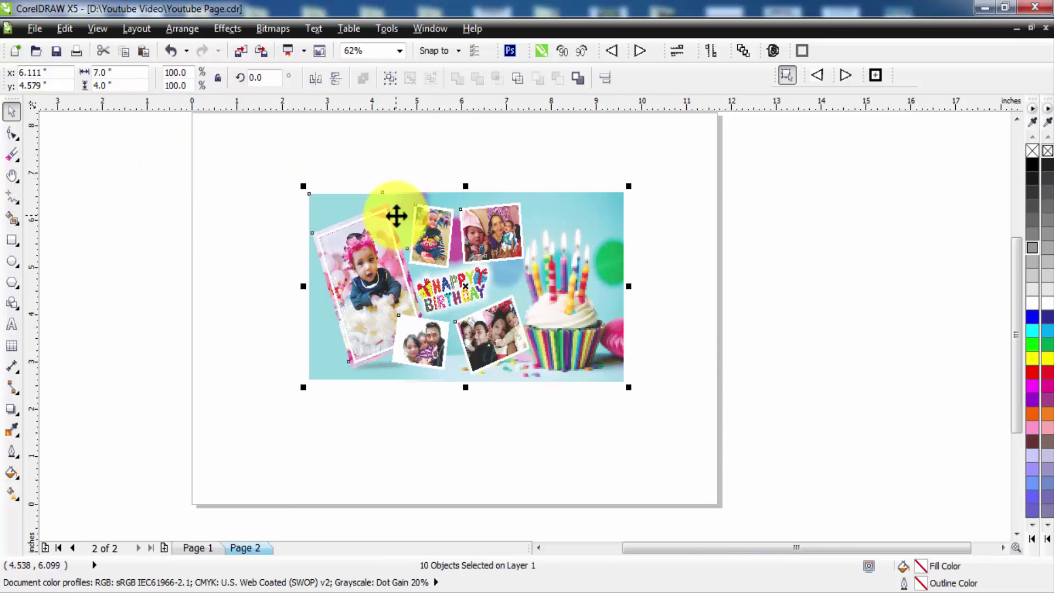
{"action": "left_click", "coordinate": [33, 28]}
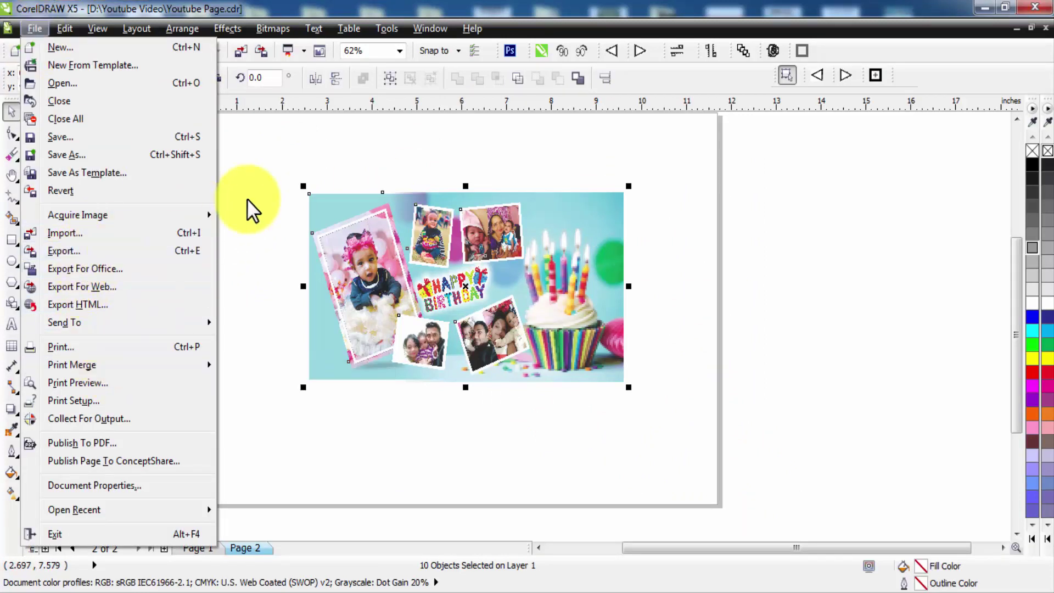
{"action": "left_click", "coordinate": [262, 173]}
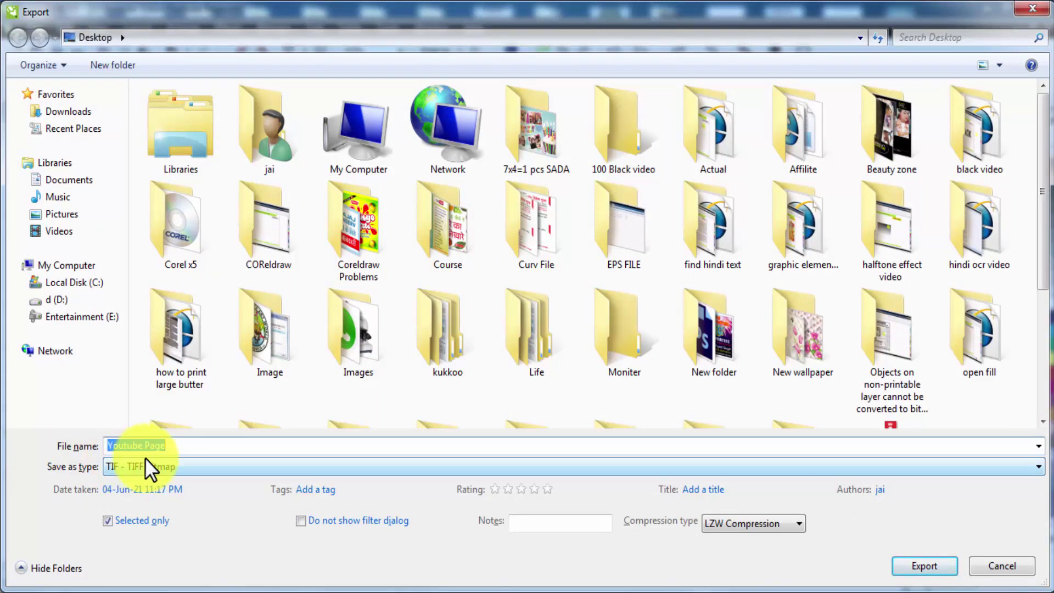
{"action": "type", "text": "7x"}
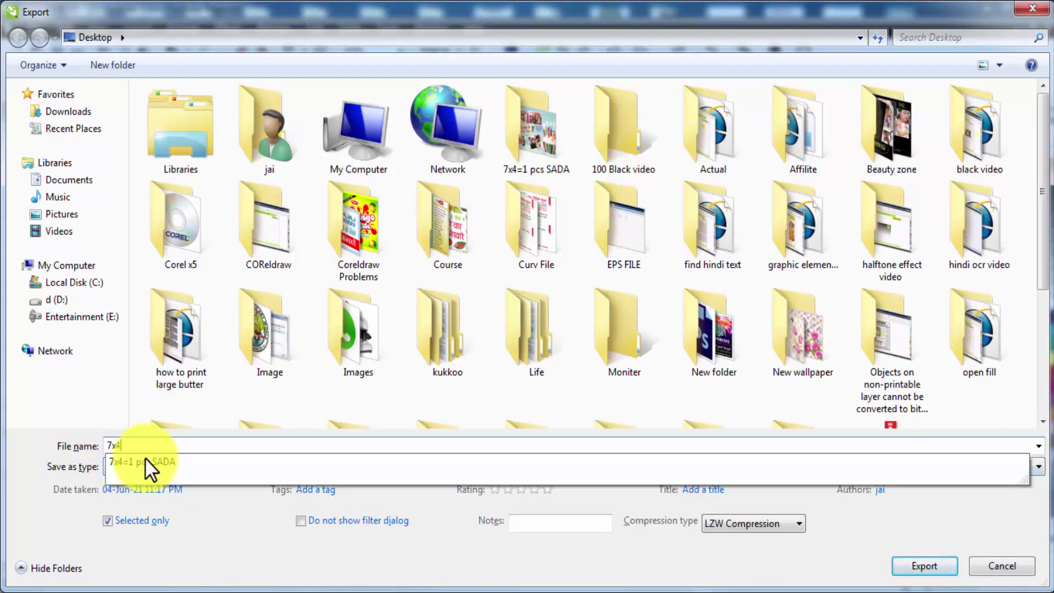
{"action": "type", "text": "4"}
{"action": "left_click", "coordinate": [87, 466]}
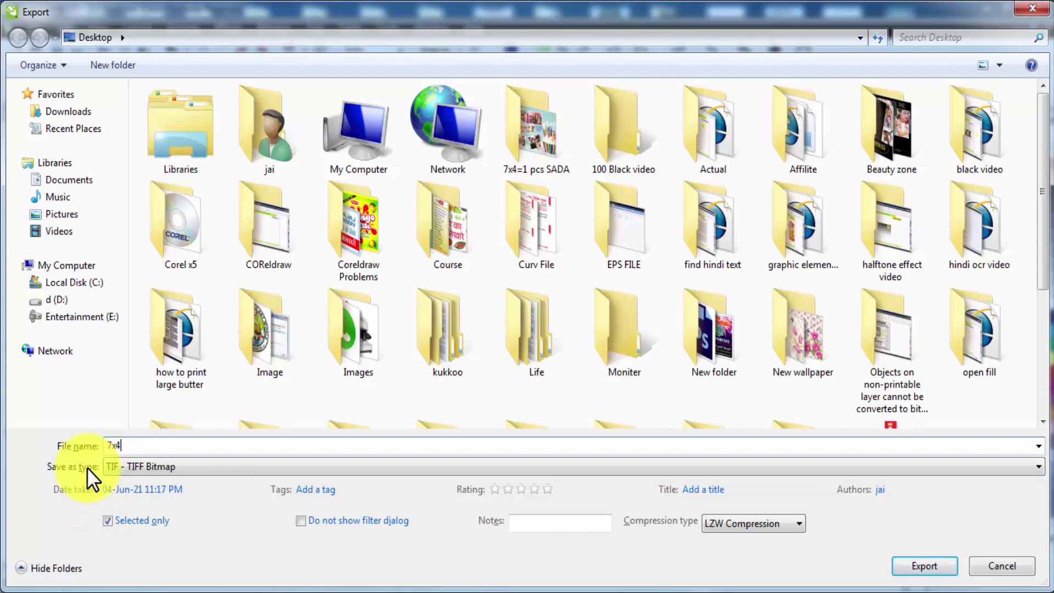
- Choose TIF - TIFF Bitmap with LZW Compression for the selected artwork and proceed with the export
{"action": "left_click", "coordinate": [153, 466]}
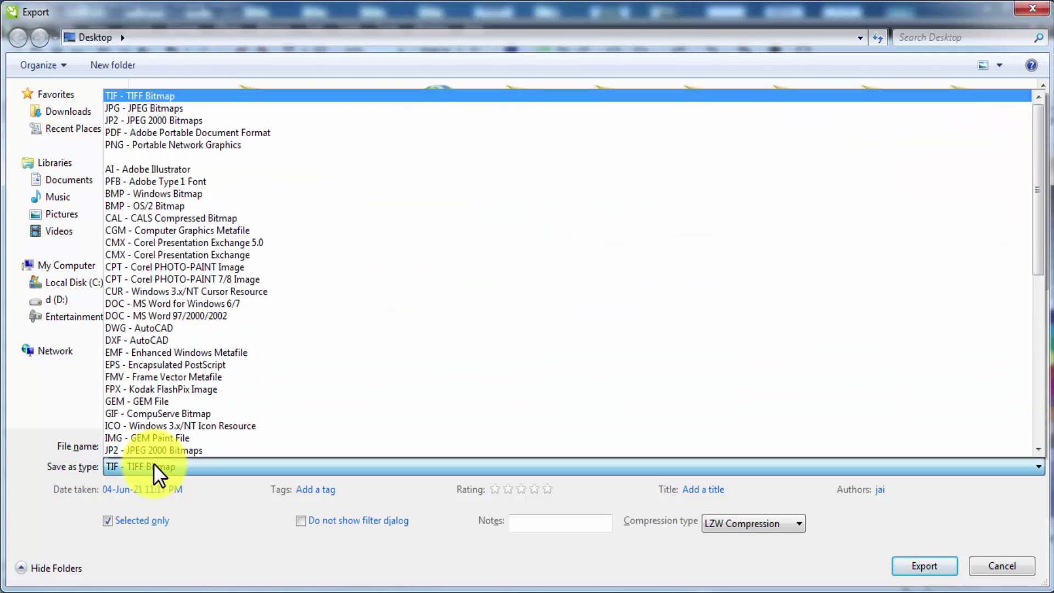
{"action": "scroll", "coordinate": [153, 466], "scroll_direction": "down", "scroll_amount": 15}
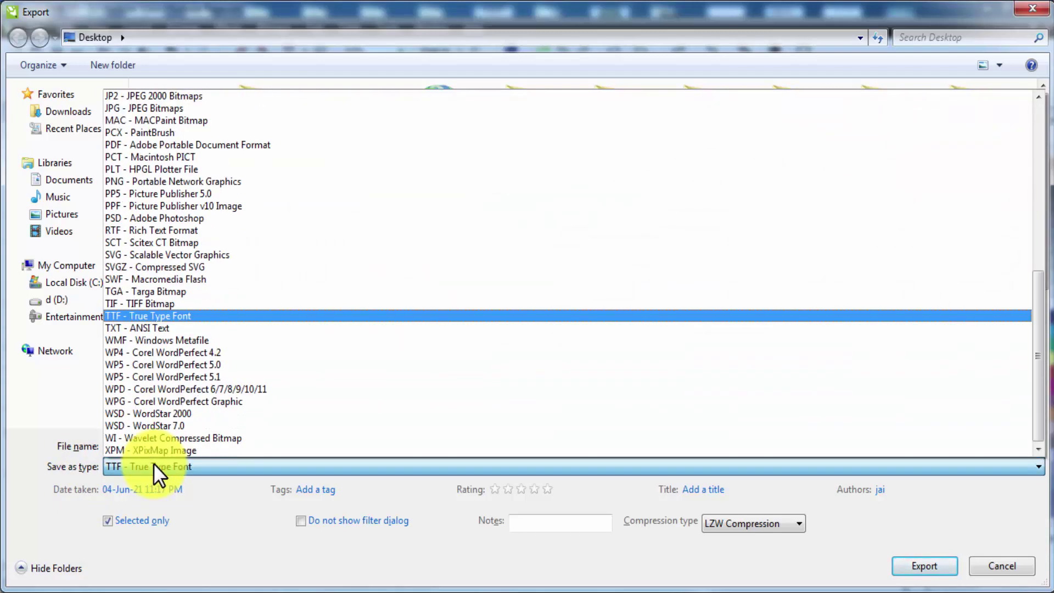
{"action": "left_click", "coordinate": [178, 303]}
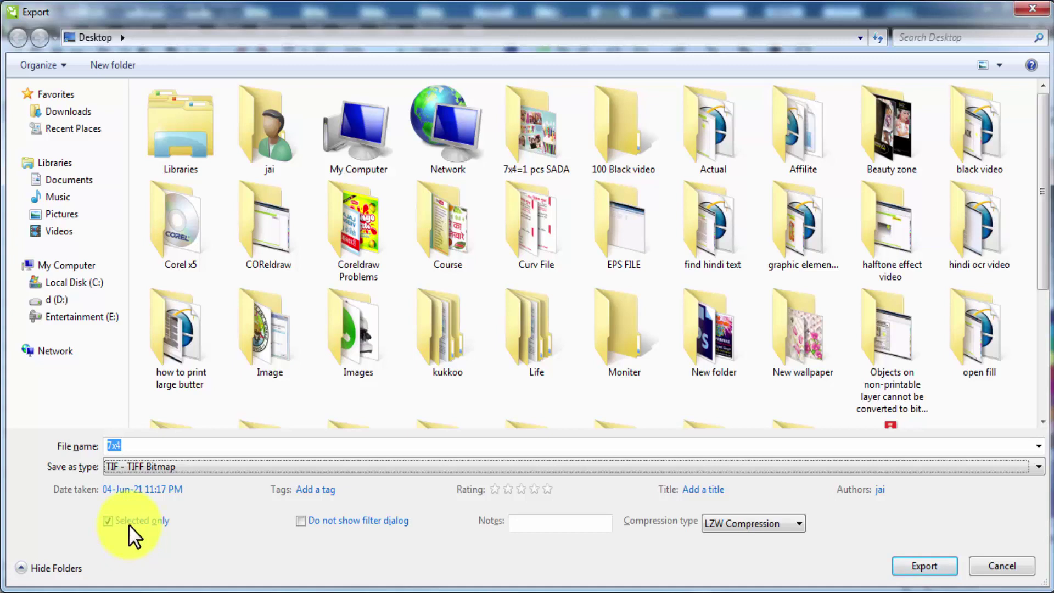
{"action": "left_click", "coordinate": [744, 523]}
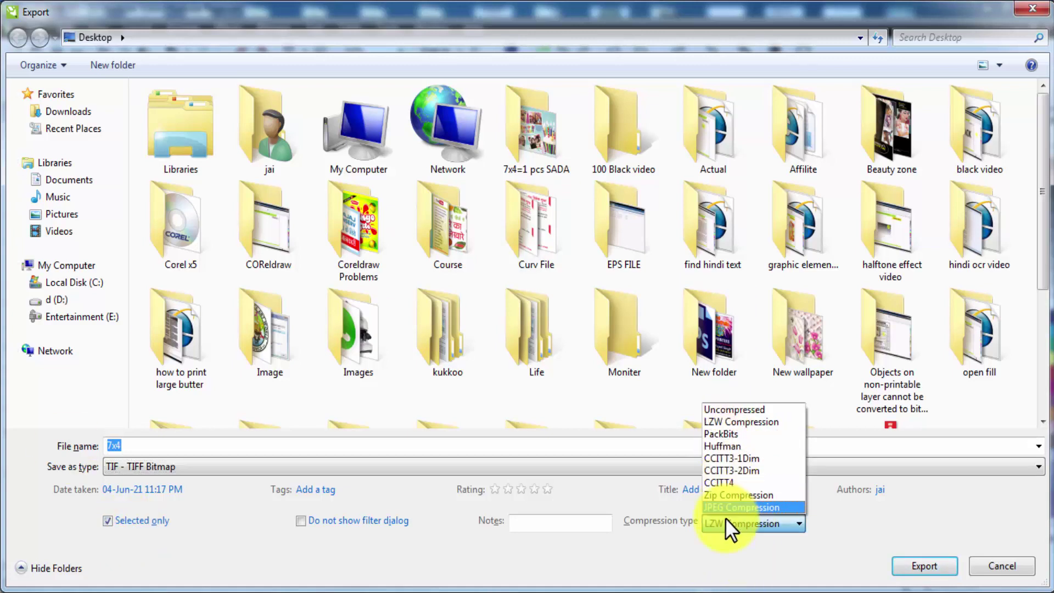
{"action": "left_click", "coordinate": [730, 422]}
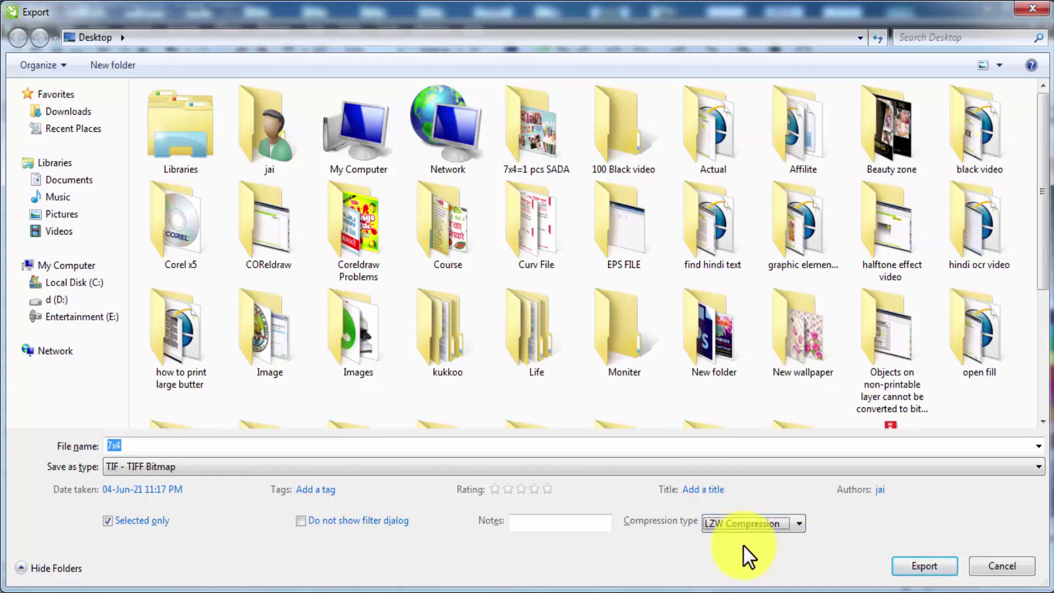
{"action": "left_click", "coordinate": [922, 565]}
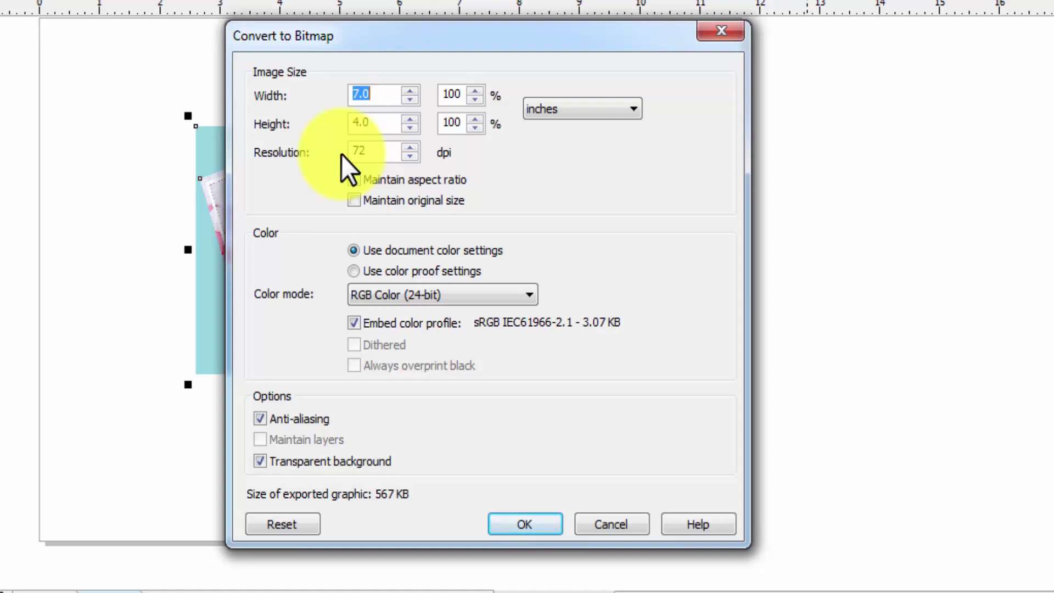
- Set the bitmap size to 84 inches wide and 48 inches high, in CMYK Color (32-bit) mode
{"action": "type", "text": "84"}
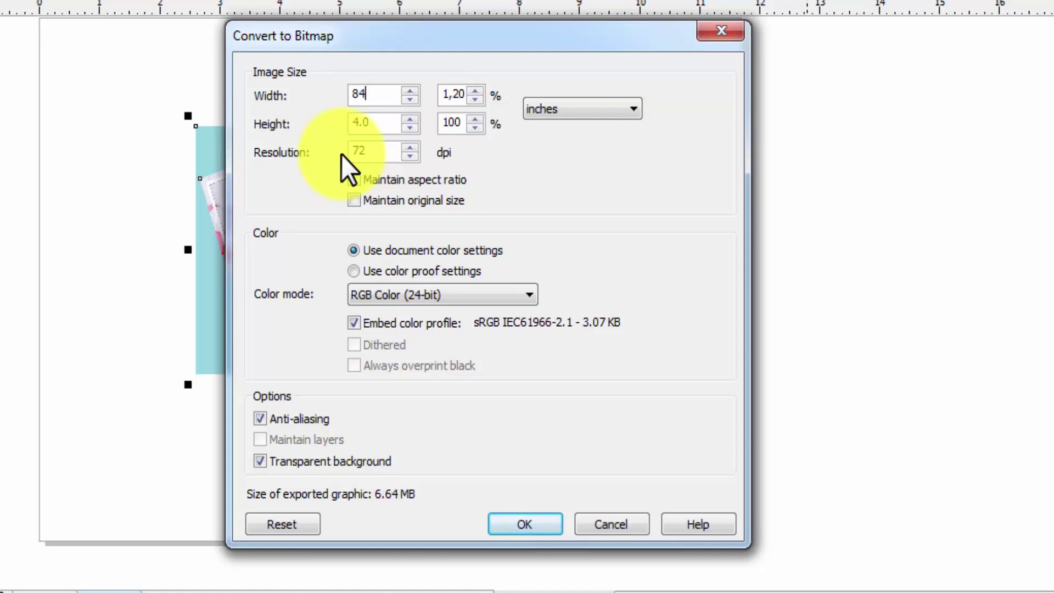
{"action": "key", "text": "Tab"}
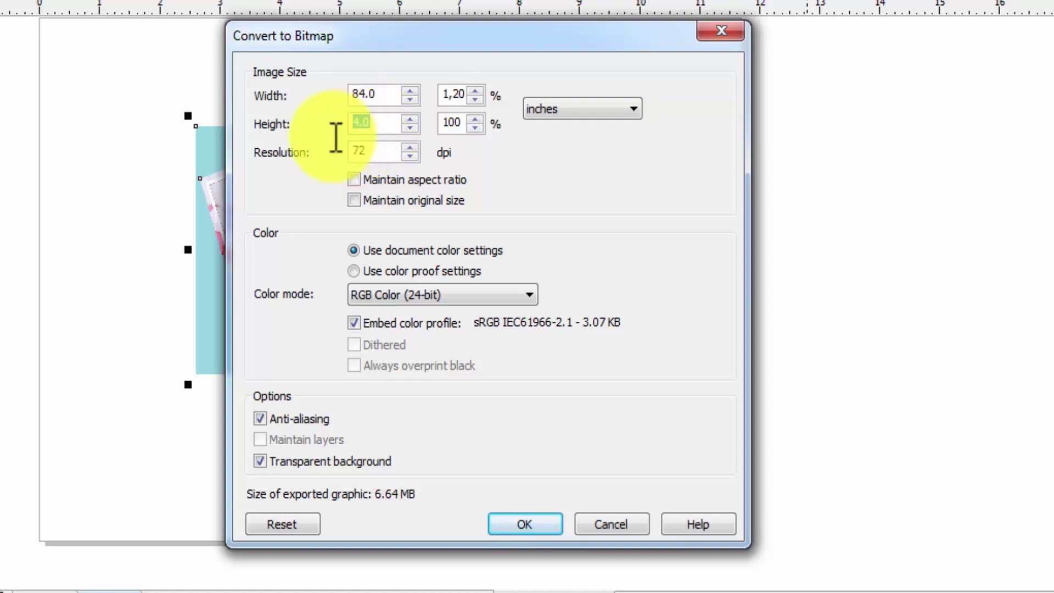
{"action": "type", "text": "48"}
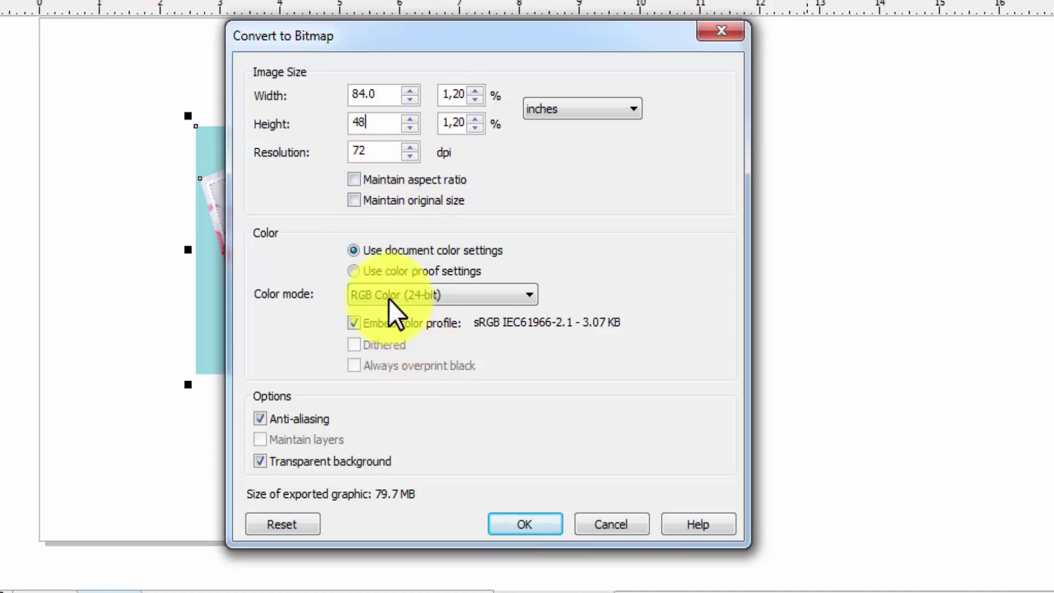
{"action": "left_click", "coordinate": [428, 295]}
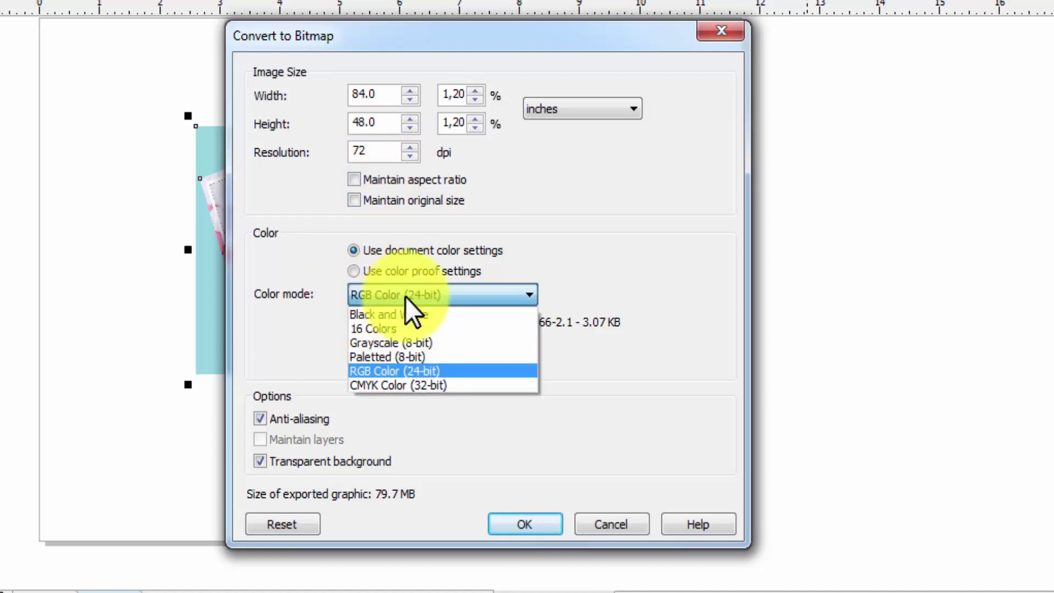
{"action": "left_click", "coordinate": [384, 386]}
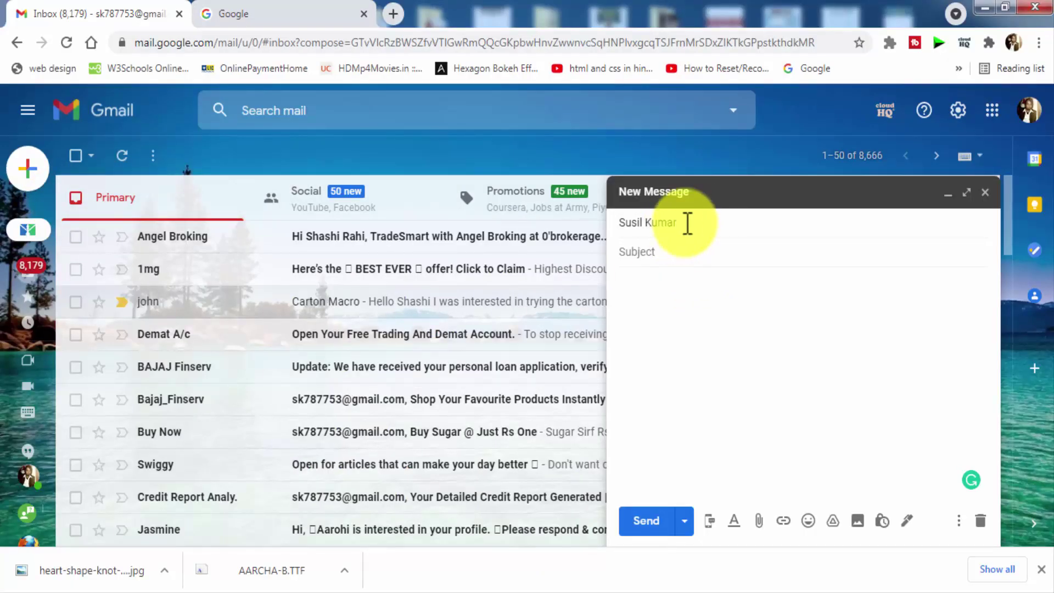
- In Gmail, address the new message to the intended contact
{"action": "left_click", "coordinate": [694, 225]}
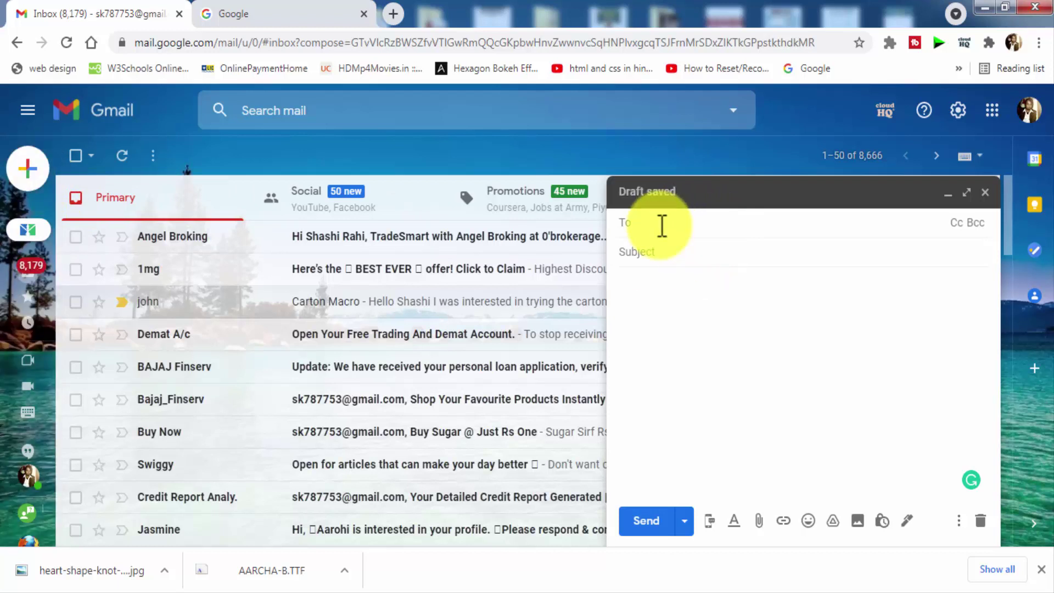
{"action": "type", "text": "su"}
{"action": "left_click", "coordinate": [763, 269]}
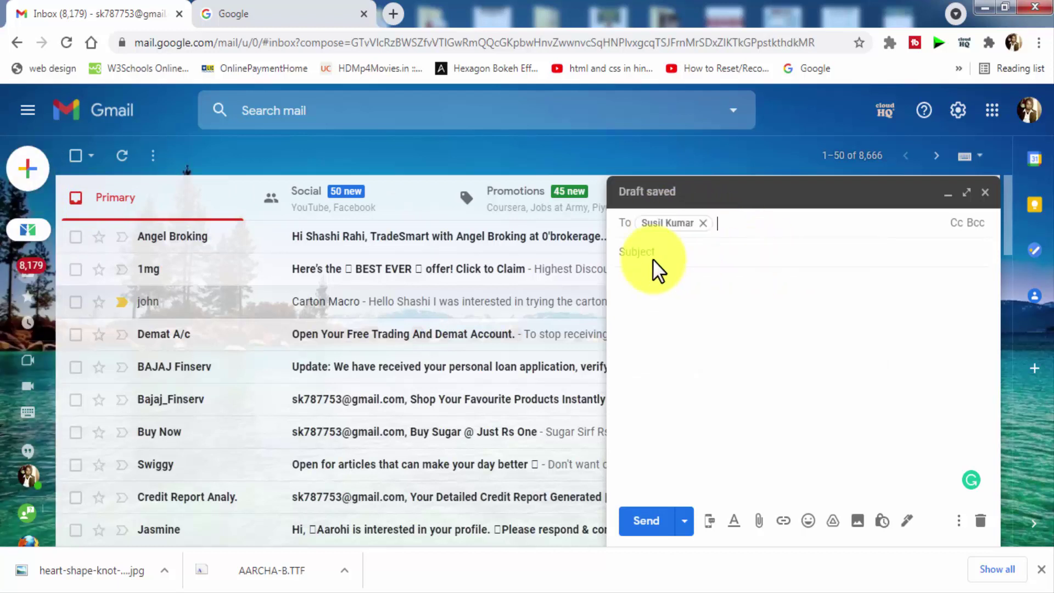
{"action": "left_click", "coordinate": [653, 259]}
- Try to attach the 7x4=1 pcs SADA image file to the email
{"action": "left_click", "coordinate": [736, 446]}
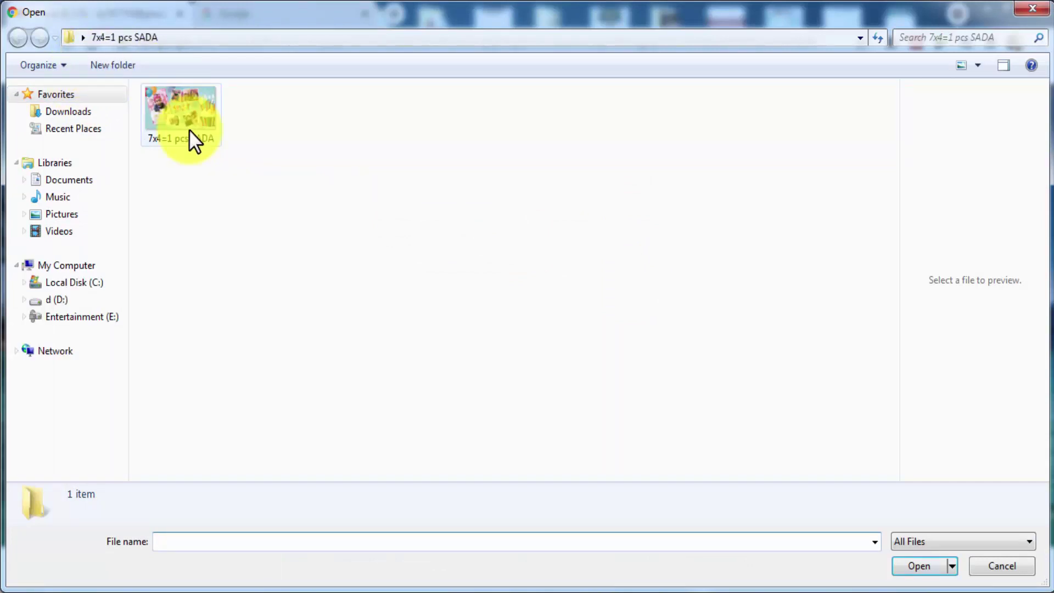
{"action": "left_click", "coordinate": [189, 129]}
{"action": "left_click", "coordinate": [918, 563]}
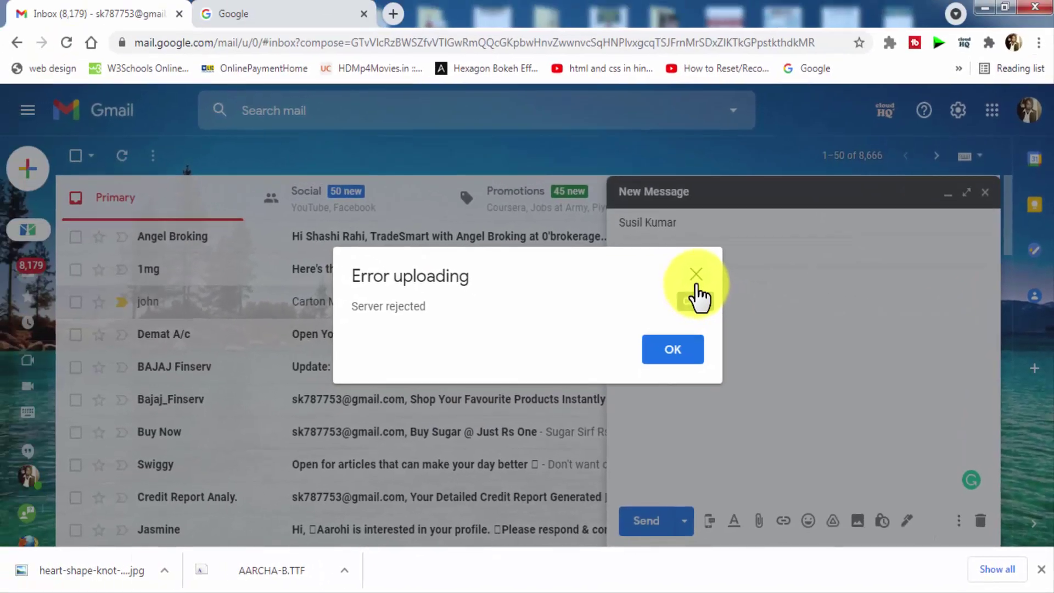
{"action": "left_click", "coordinate": [632, 323]}
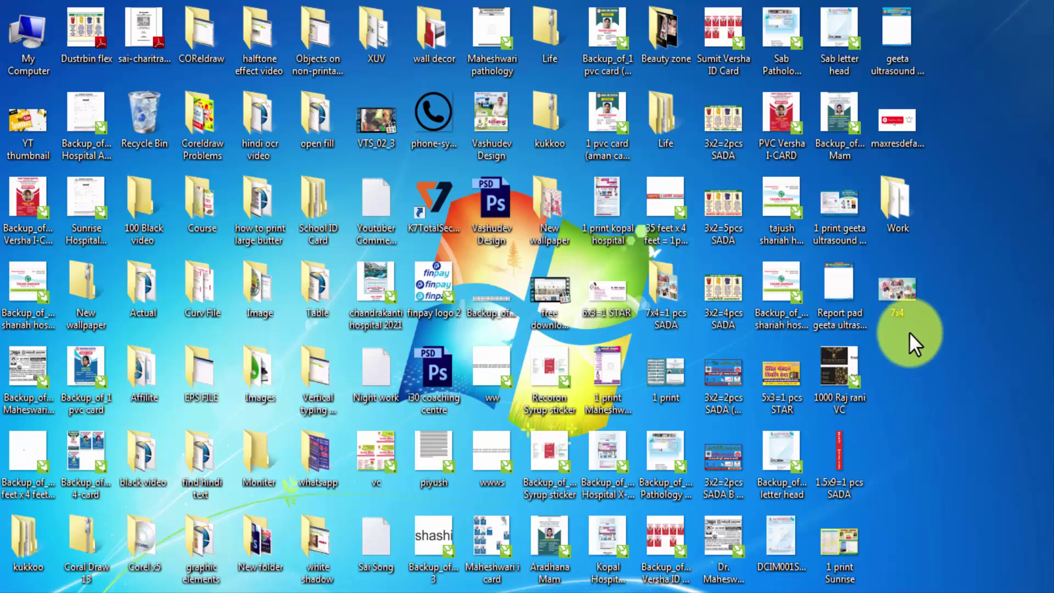
{"action": "left_click", "coordinate": [533, 117]}
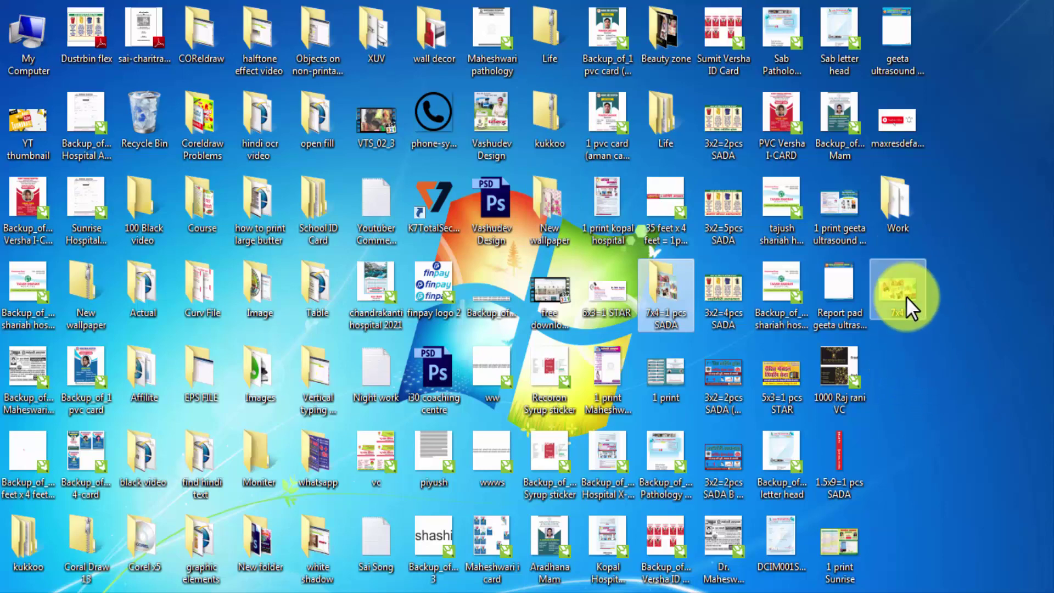
{"action": "left_click", "coordinate": [652, 295]}
{"action": "right_click", "coordinate": [651, 294]}
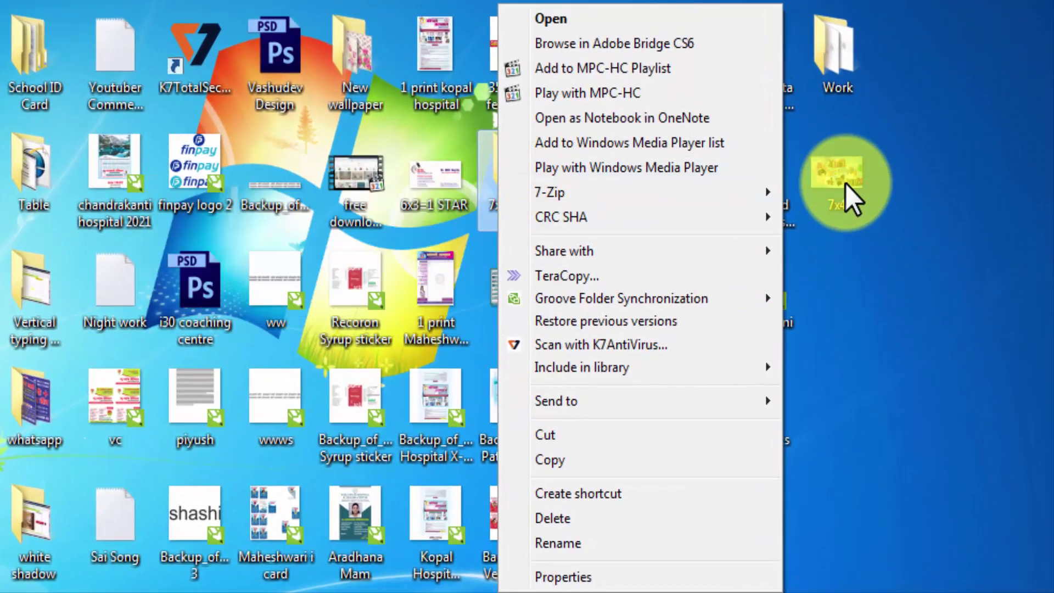
{"action": "left_click", "coordinate": [851, 329]}
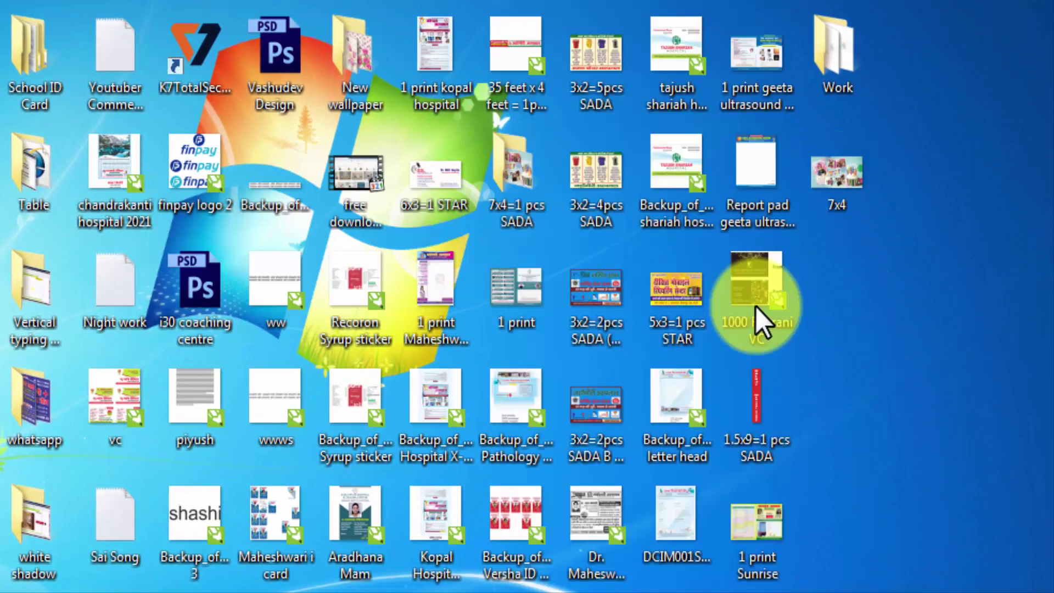
{"action": "right_click", "coordinate": [525, 172]}
{"action": "left_click", "coordinate": [510, 167]}
{"action": "right_click", "coordinate": [497, 127]}
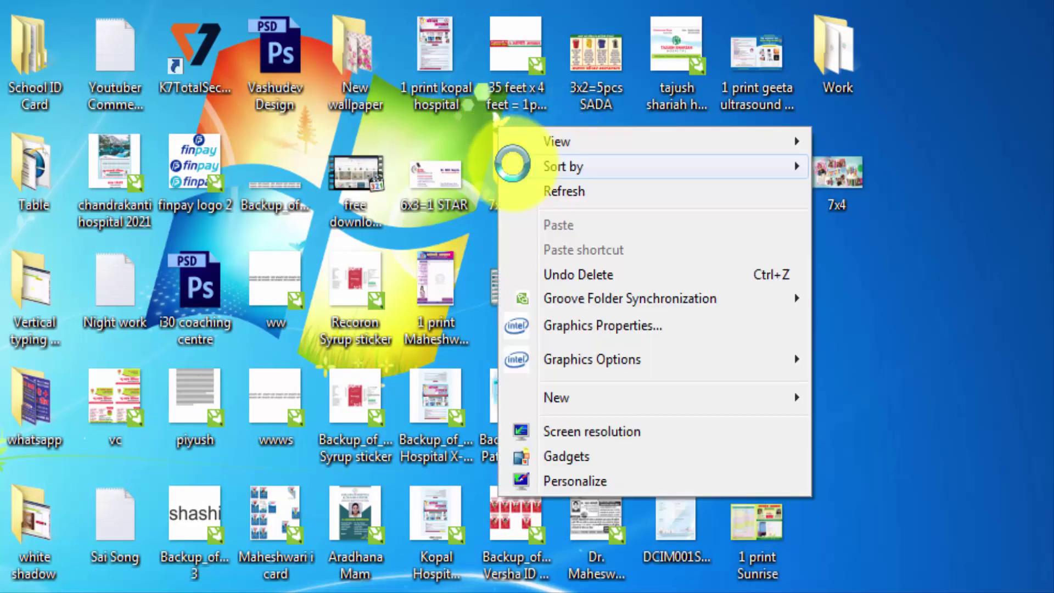
{"action": "left_click", "coordinate": [496, 166]}
- Compress the 7x4=1 pcs SADA folder on the desktop into a zipped folder, keeping the default name
{"action": "right_click", "coordinate": [516, 181]}
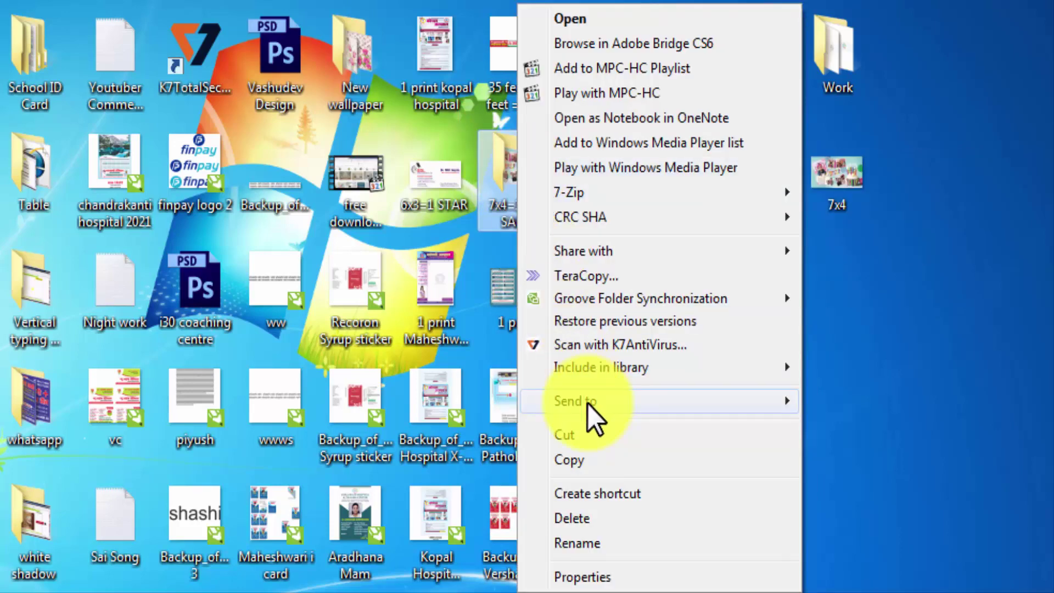
{"action": "mouse_move", "coordinate": [587, 403]}
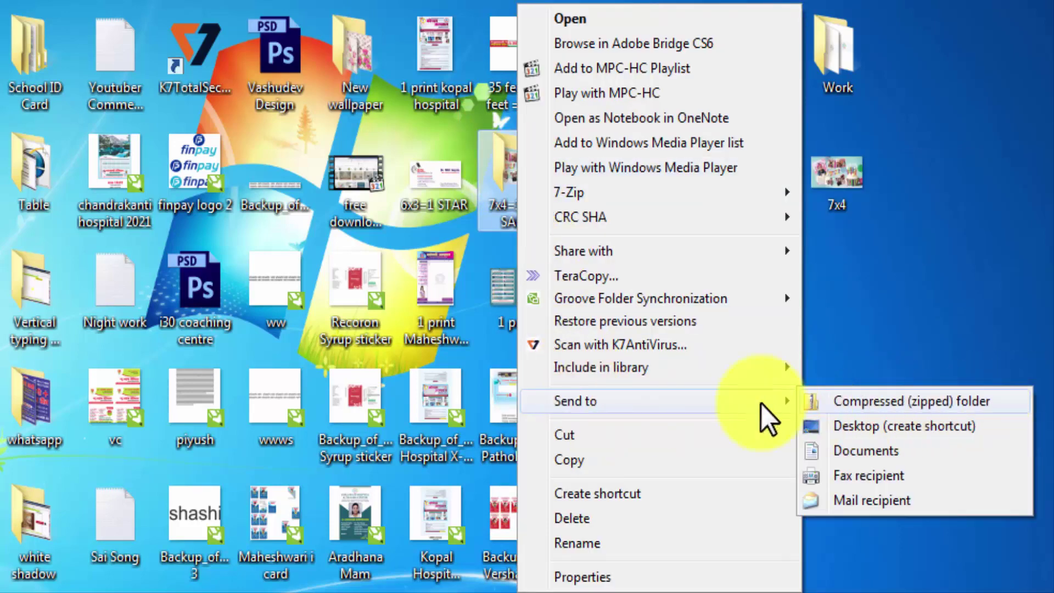
{"action": "left_click", "coordinate": [874, 402]}
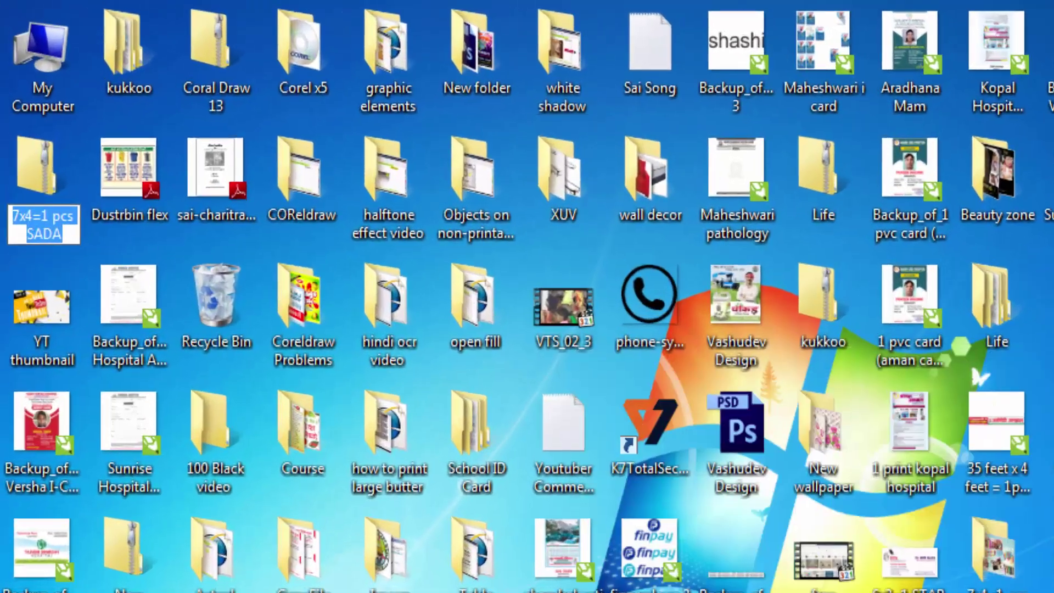
{"action": "left_click", "coordinate": [156, 165]}
{"action": "left_click", "coordinate": [42, 156]}
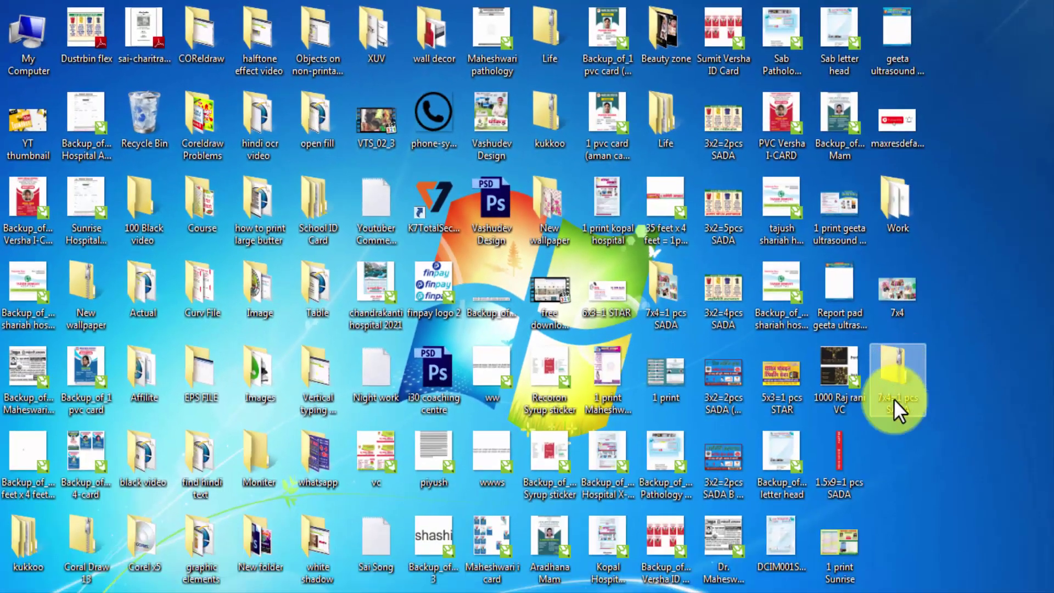
{"action": "mouse_move", "coordinate": [894, 396]}
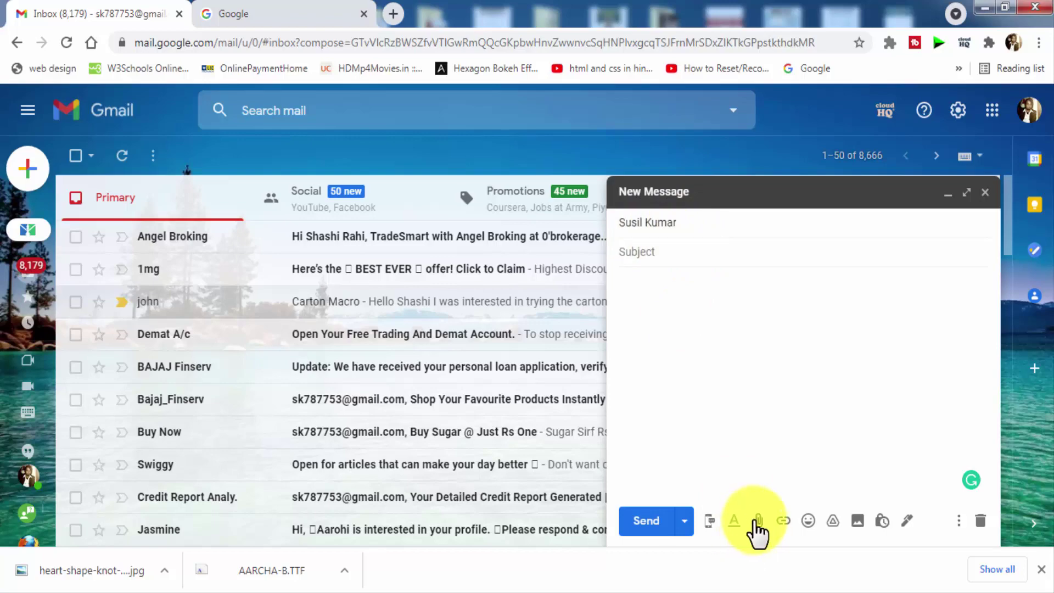
- Return to Gmail and attach the zipped 7x4=1 pcs SADA folder from the Desktop to the new message
{"action": "left_click", "coordinate": [753, 412]}
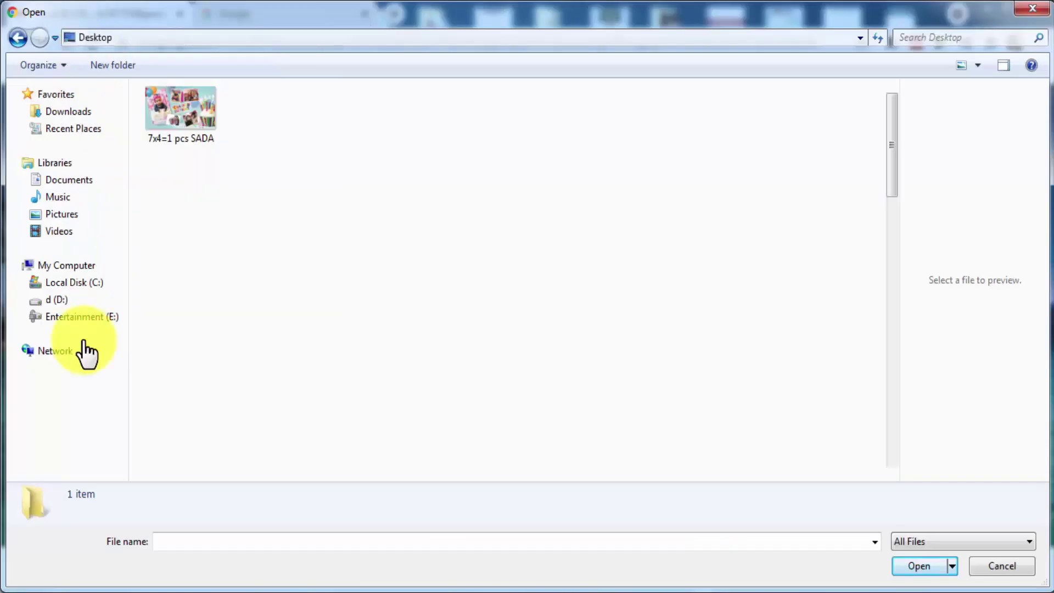
{"action": "left_click", "coordinate": [341, 216]}
{"action": "double_click", "coordinate": [341, 216]}
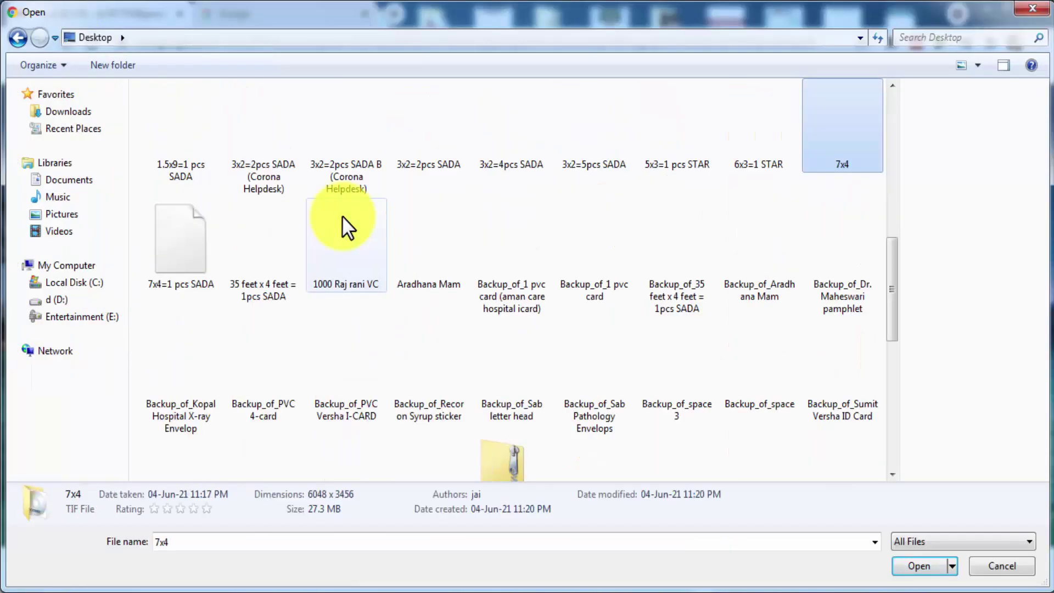
{"action": "left_click", "coordinate": [185, 232]}
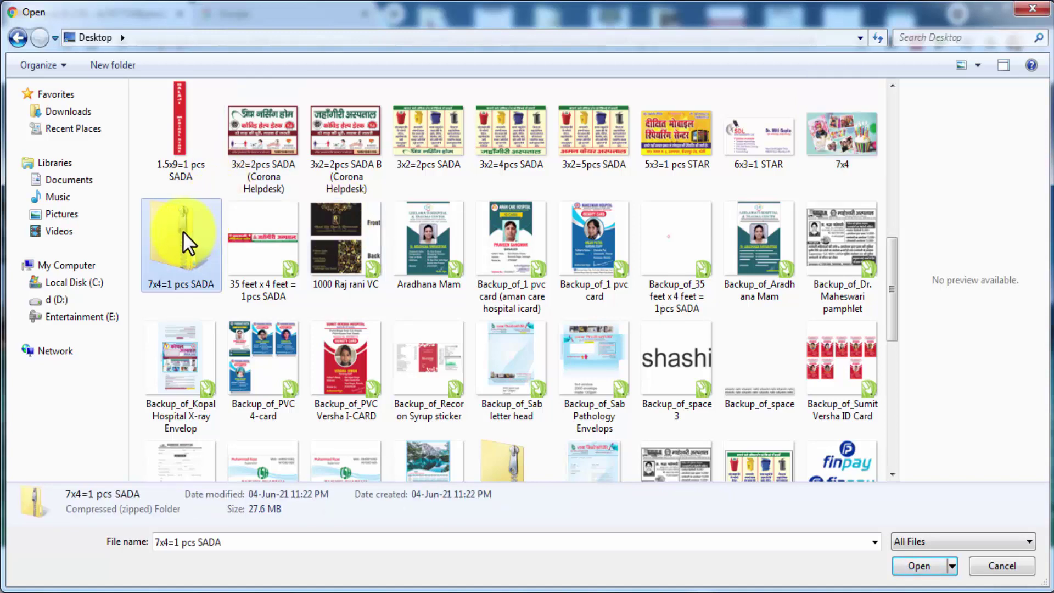
{"action": "left_click", "coordinate": [917, 565]}
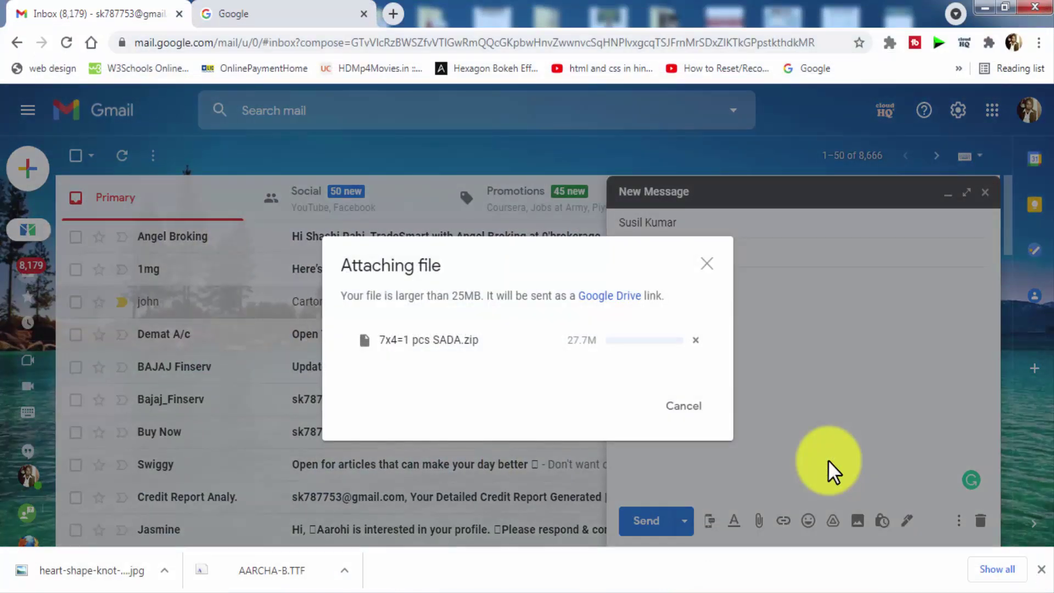